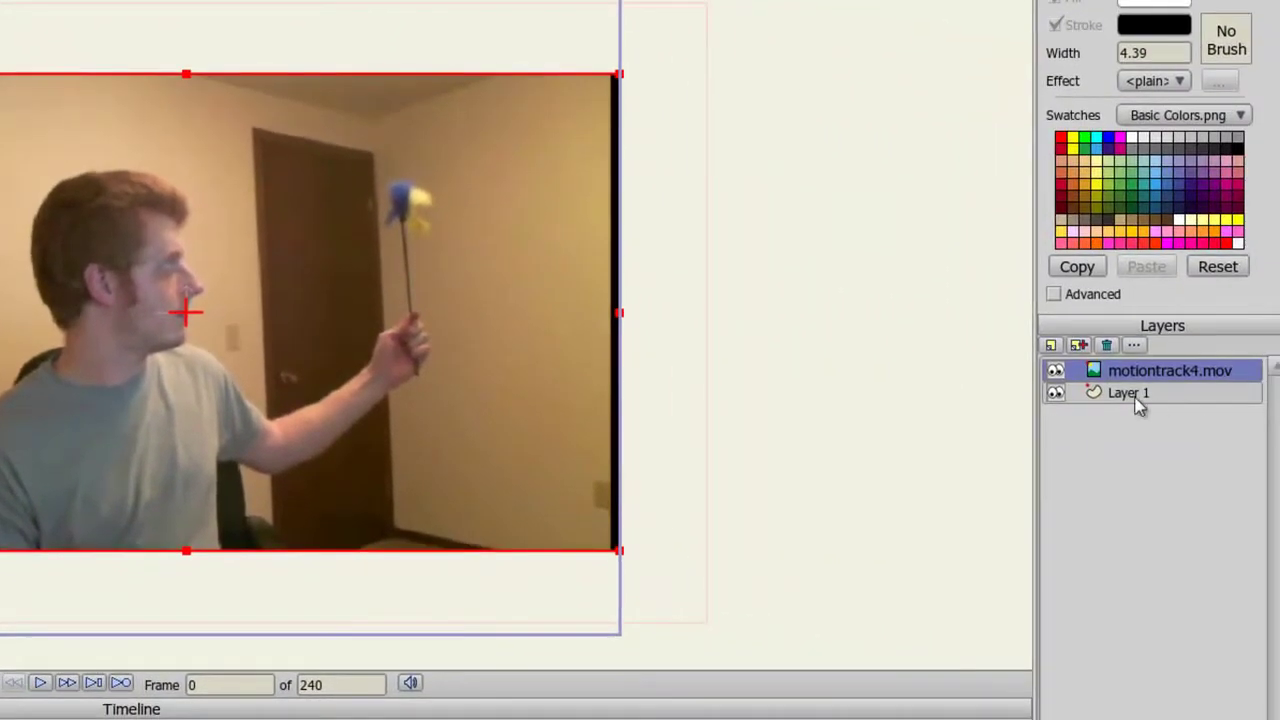
- Move Layer 1 above the movie layer and give the shape tool a radial Gradient fill effect
left_click_drag(1136, 400, 1152, 374)
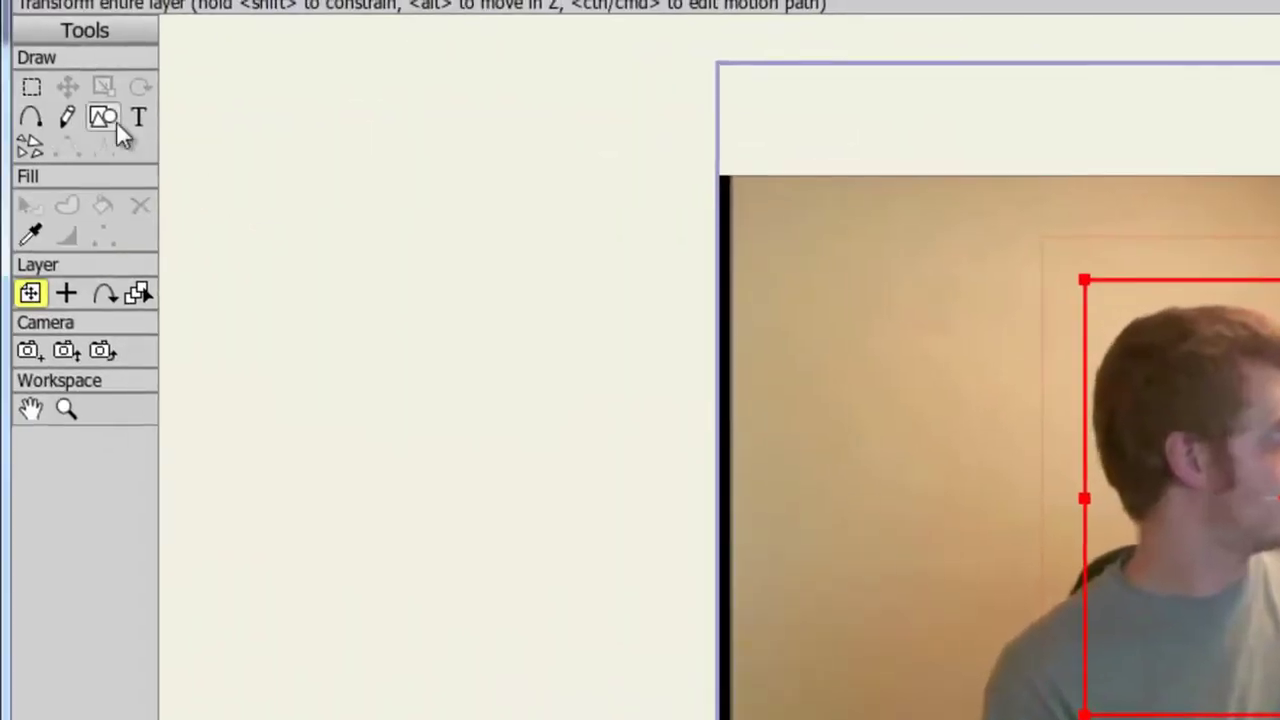
left_click(116, 122)
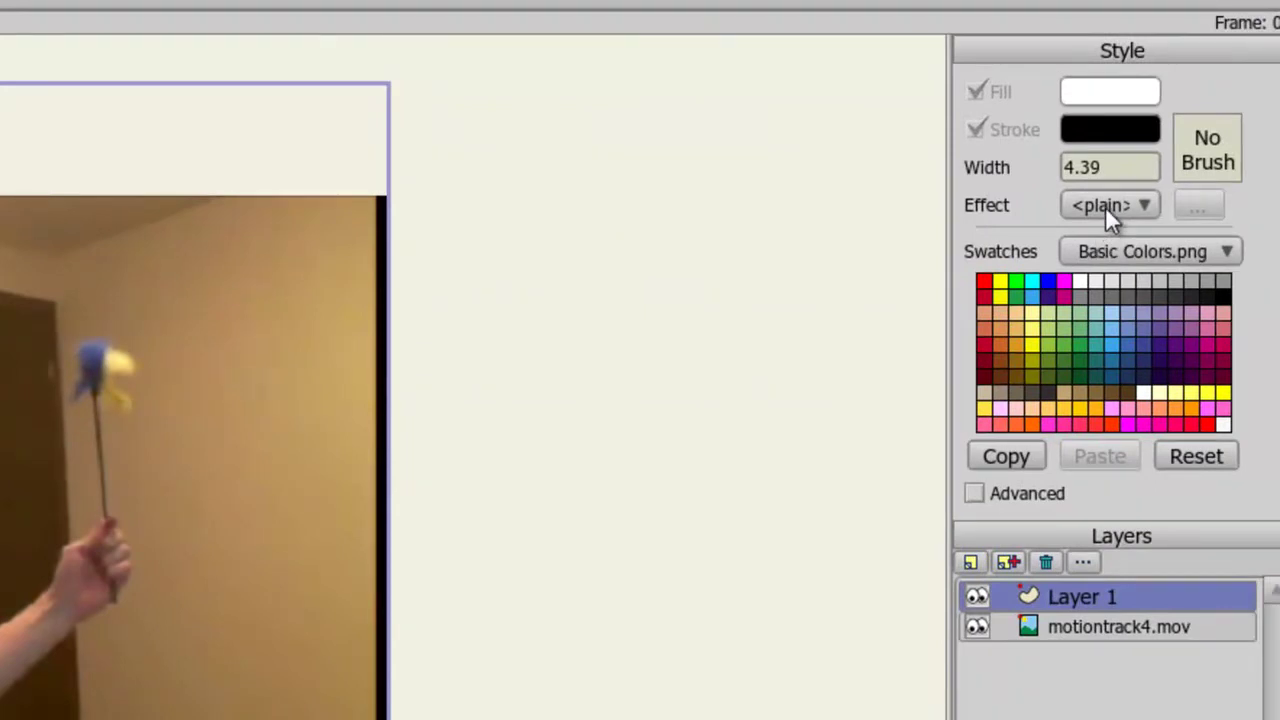
left_click(1105, 206)
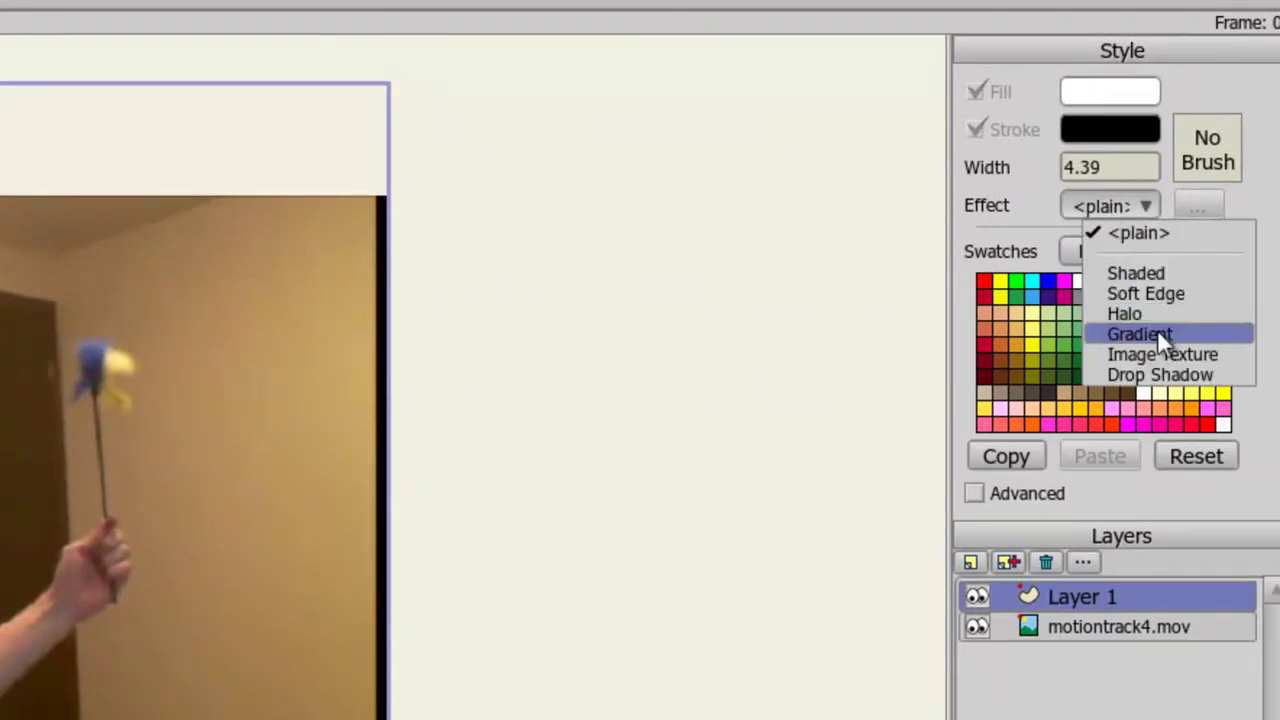
left_click(1157, 331)
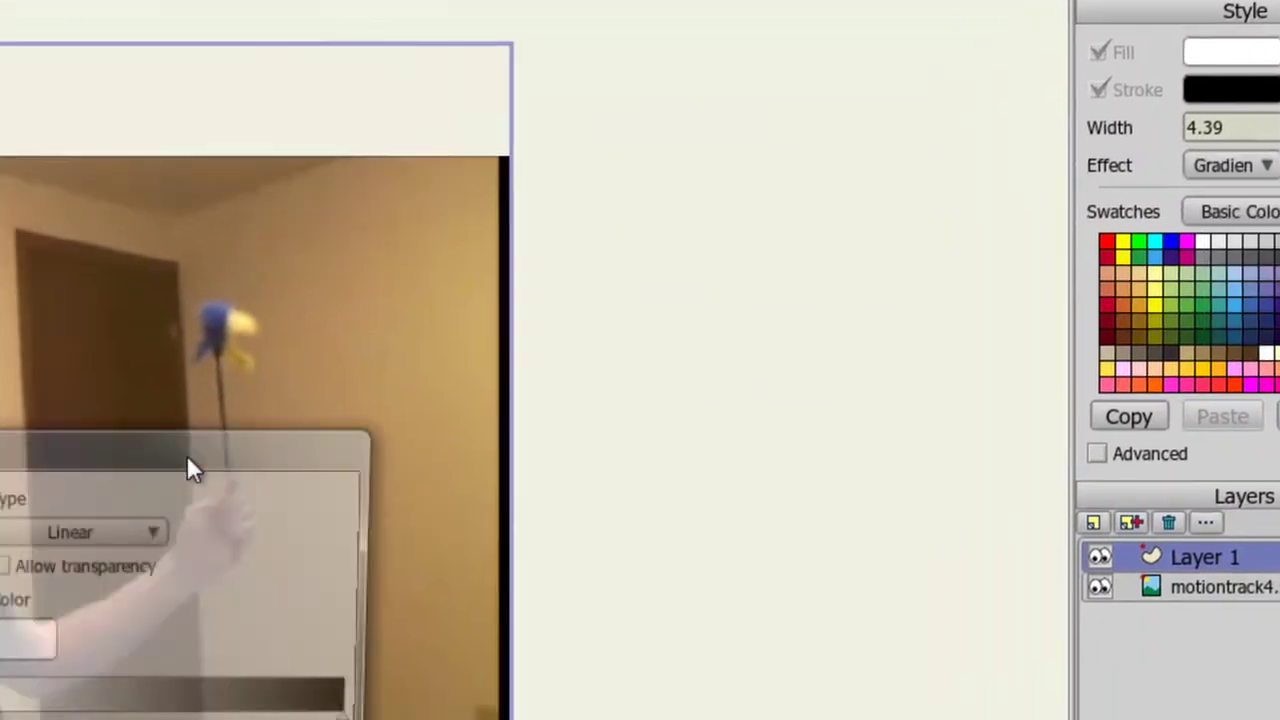
left_click(60, 536)
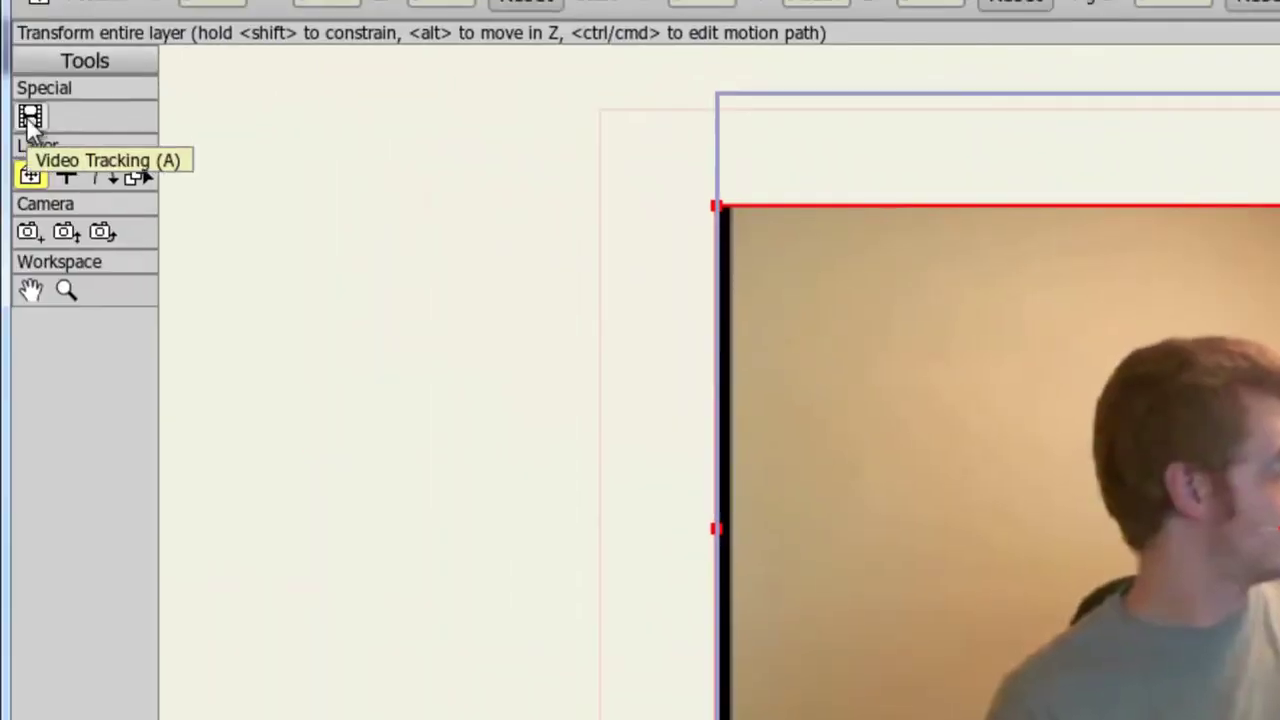
- Select the Video Tracking tool in the Special tools section
left_click(30, 120)
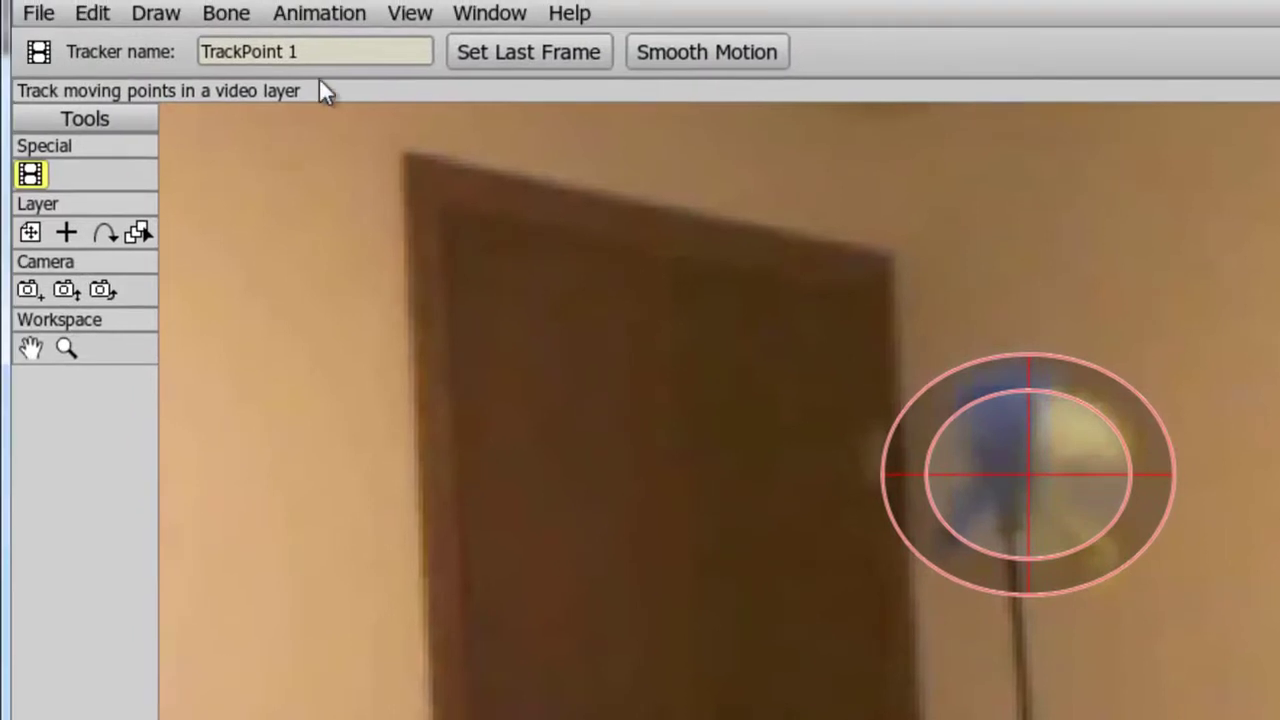
- Rename the tracking point from TrackPoint 1 to End
left_click_drag(330, 55, 143, 40)
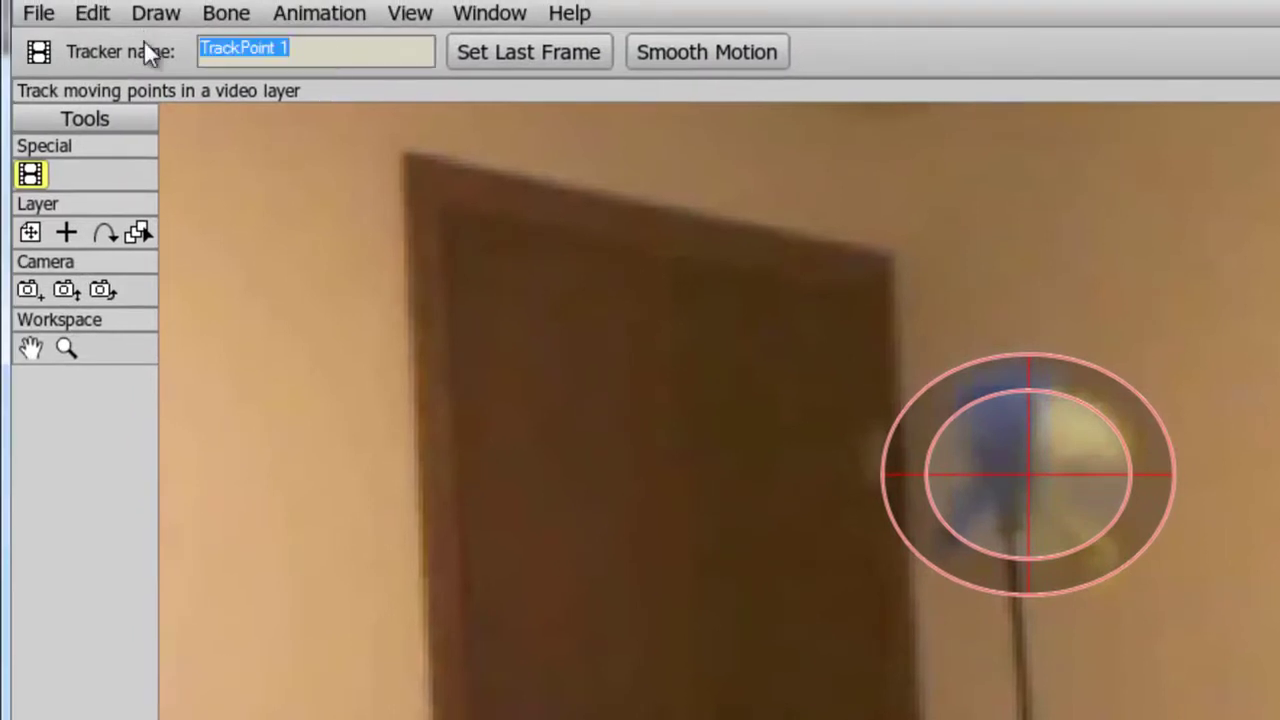
type("End")
key("Return")
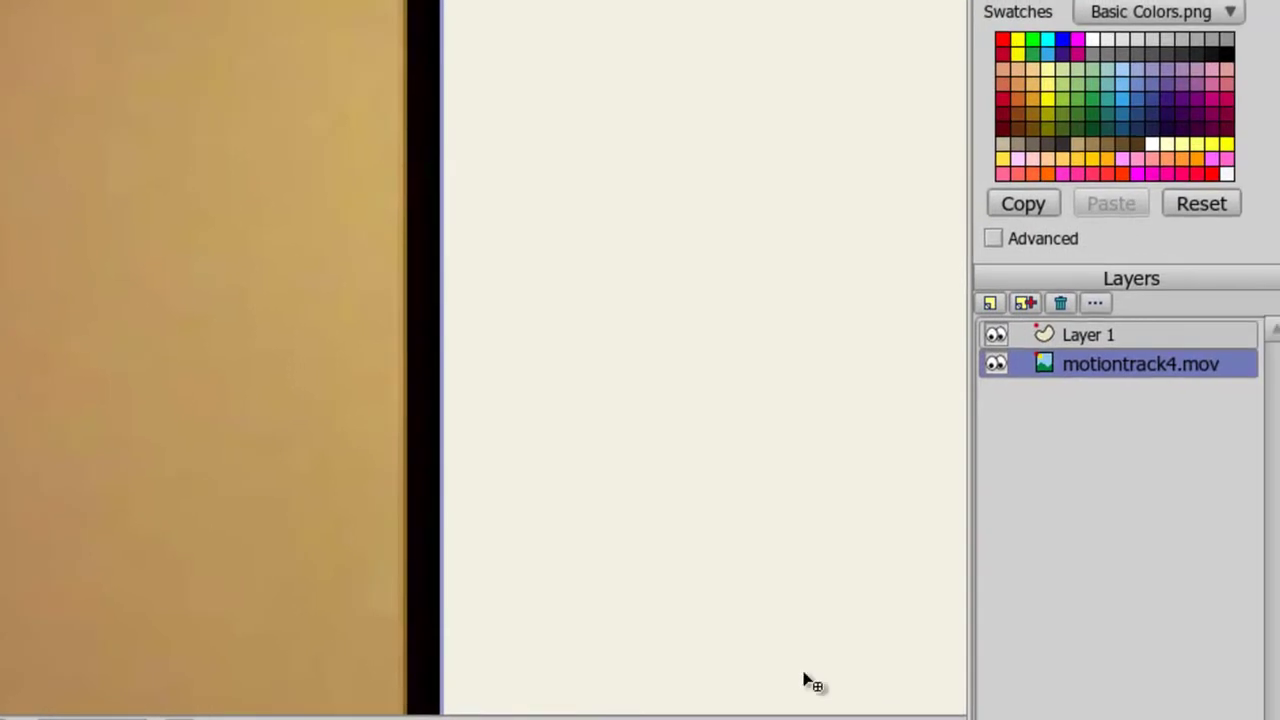
- Select Layer 1 and open the Animation menu for layer tracking
left_click(1100, 336)
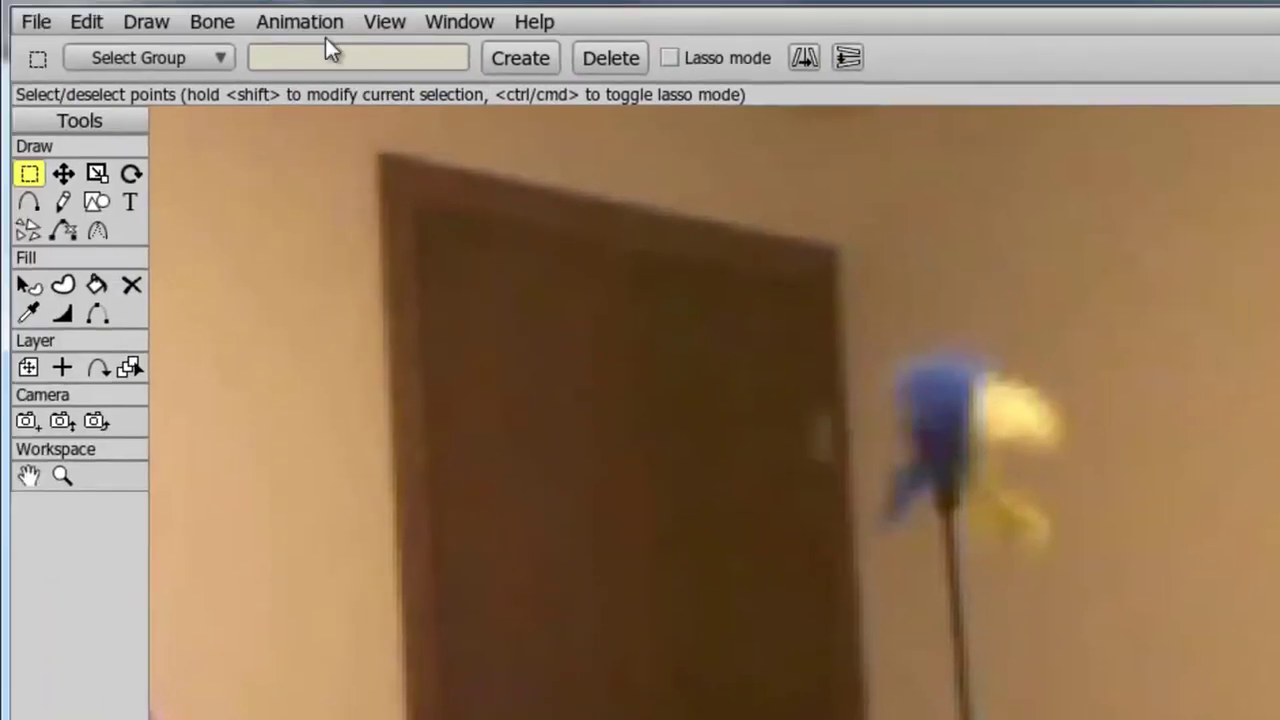
left_click(319, 28)
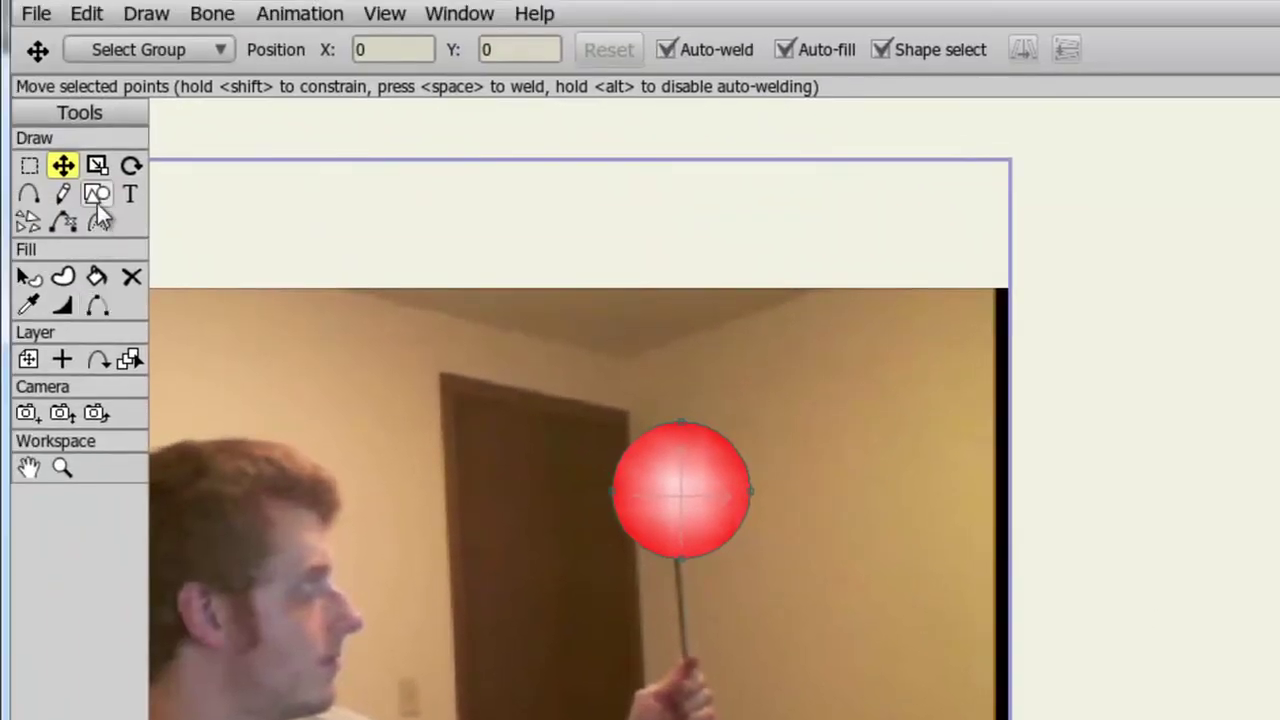
- Give the shape tool a Gradient effect and change the red gradient end to dark blue
left_click(97, 199)
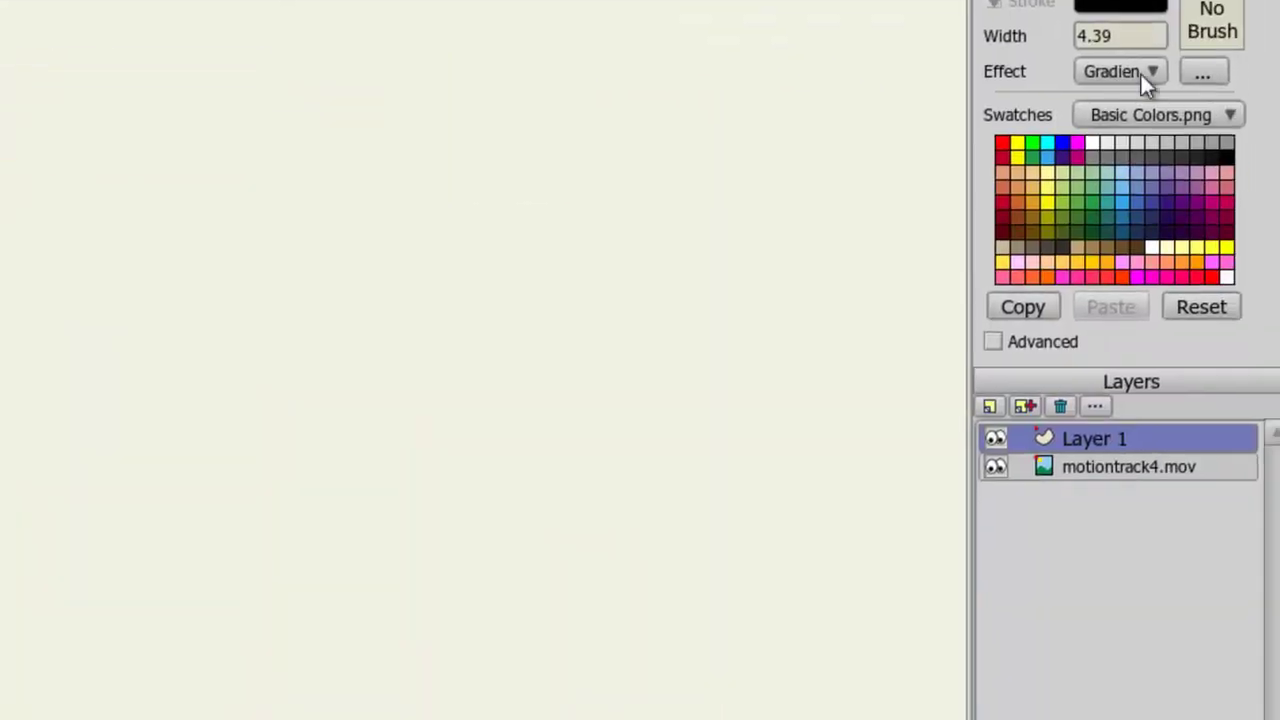
left_click(1140, 74)
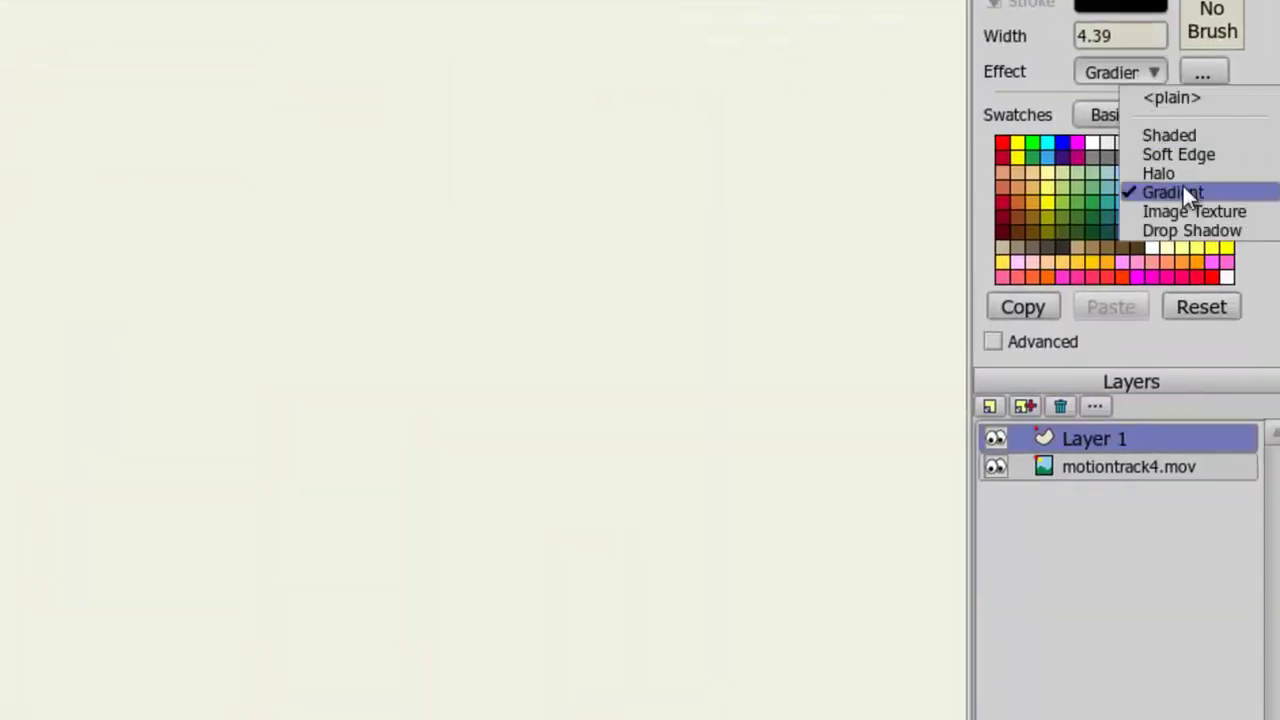
left_click(1180, 190)
left_click(1258, 66)
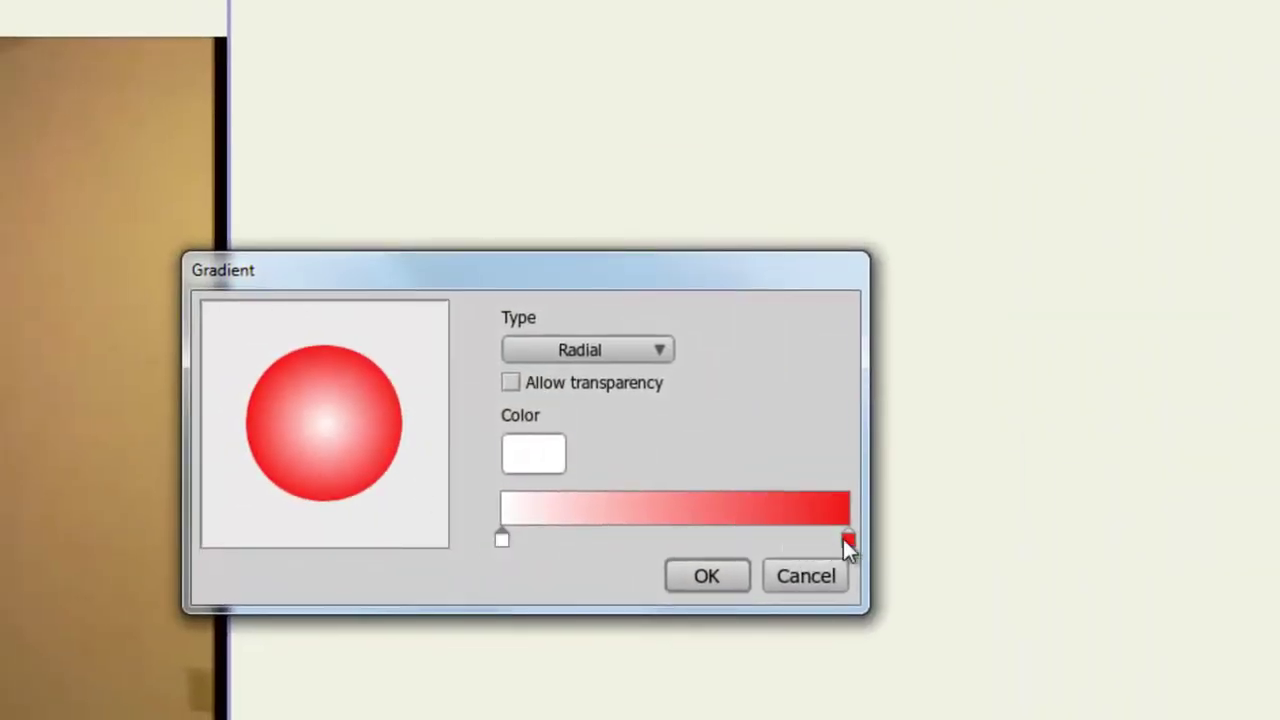
double_click(845, 539)
left_click_drag(617, 439, 615, 369)
left_click_drag(480, 432, 367, 459)
left_click(667, 627)
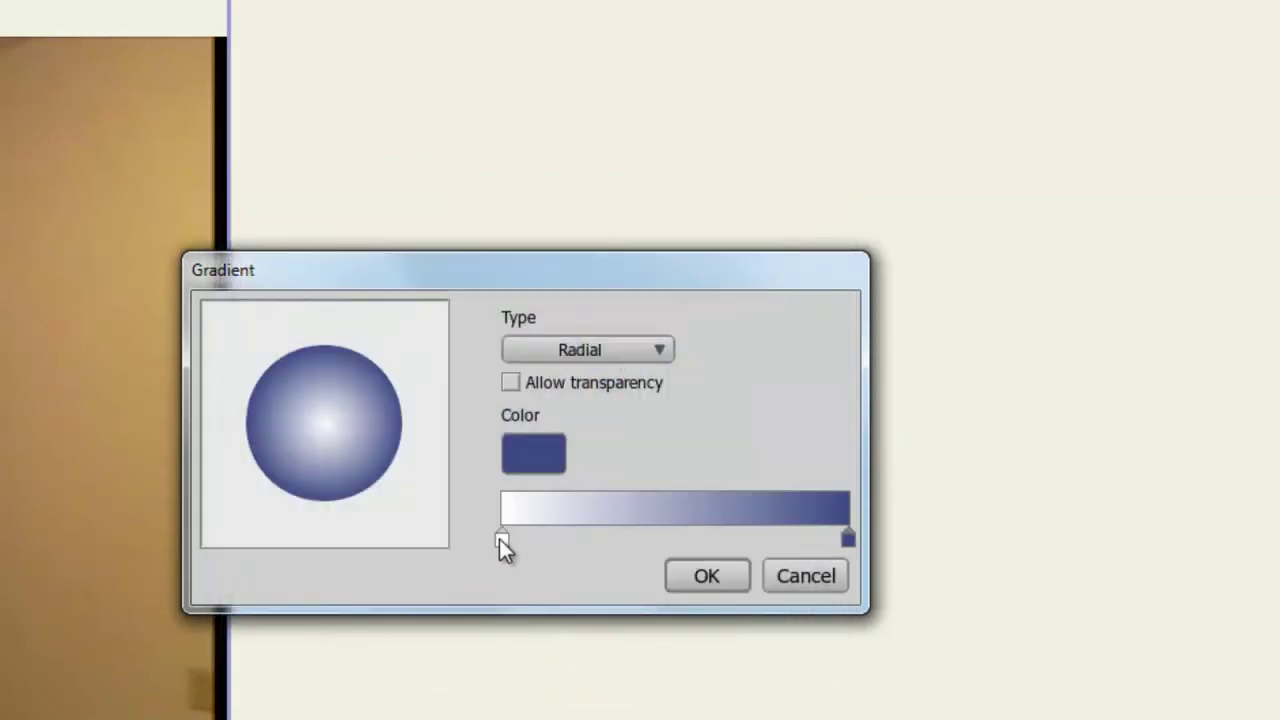
- Change the white gradient end to dark blue and make the gradient Linear
double_click(501, 539)
left_click_drag(619, 500, 618, 354)
left_click(382, 499)
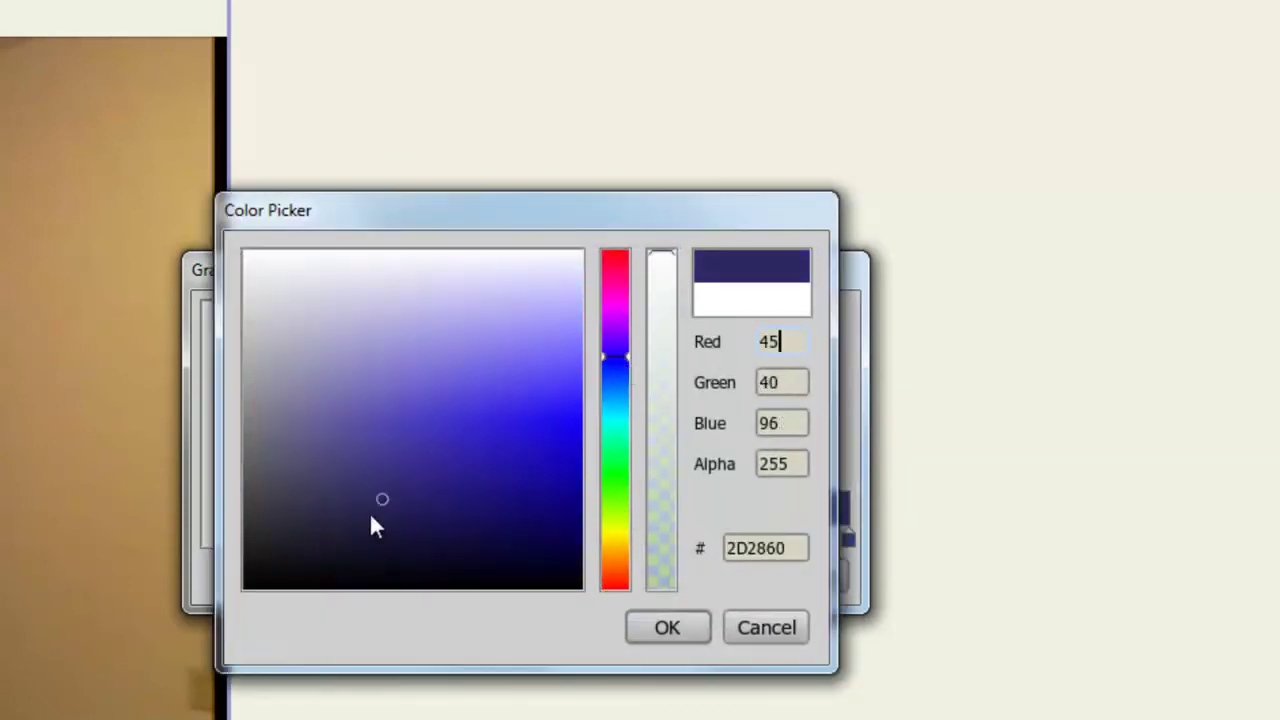
left_click(366, 521)
left_click(672, 630)
left_click(630, 356)
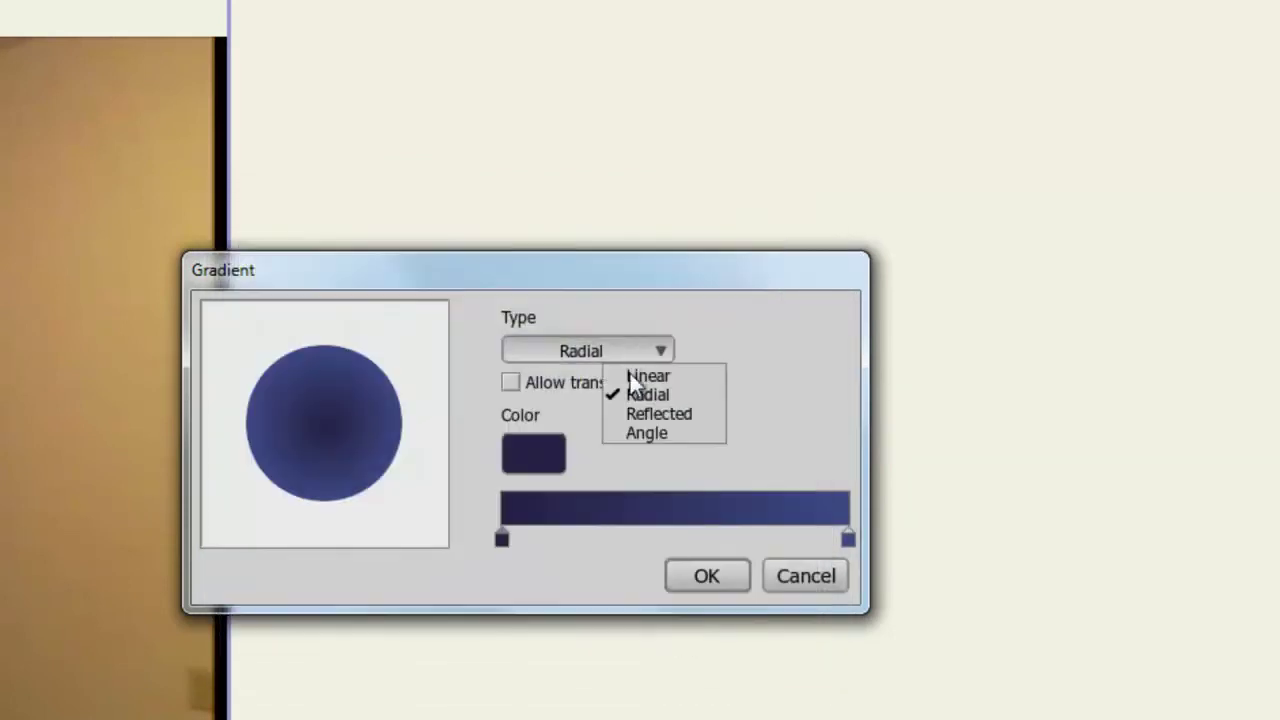
left_click(642, 376)
left_click(706, 574)
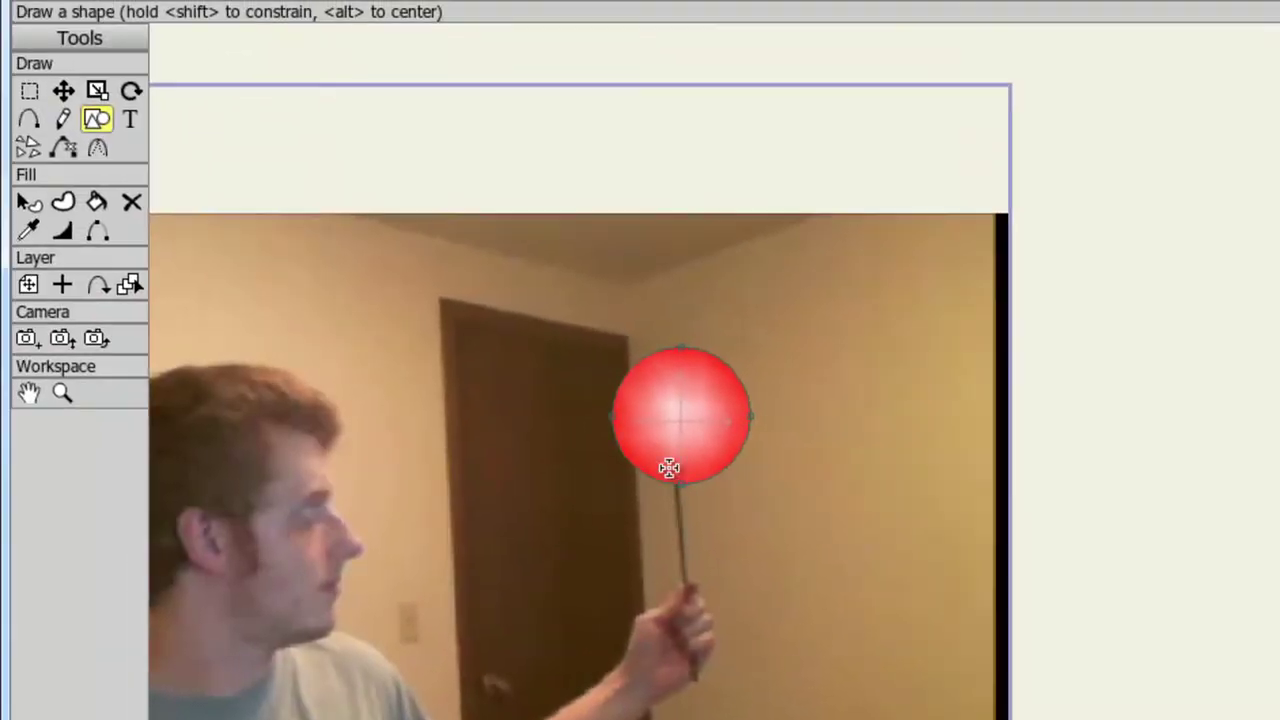
- Draw a rectangle stick and move it up under the red circle
left_click_drag(668, 467, 685, 588)
left_click(130, 91)
left_click(63, 91)
left_click_drag(654, 531, 894, 711)
left_click(130, 91)
left_click(63, 91)
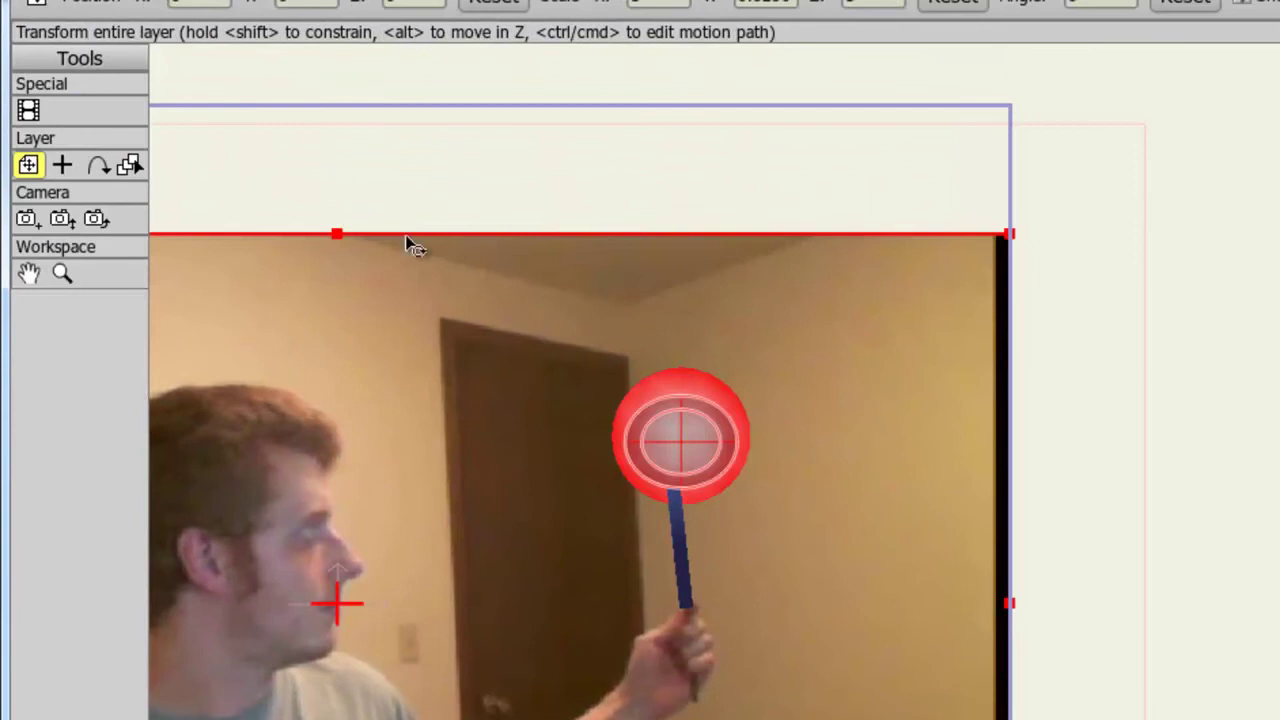
- Add a tracker with an enlarged search area centred on the fist, named Hand
left_click(28, 112)
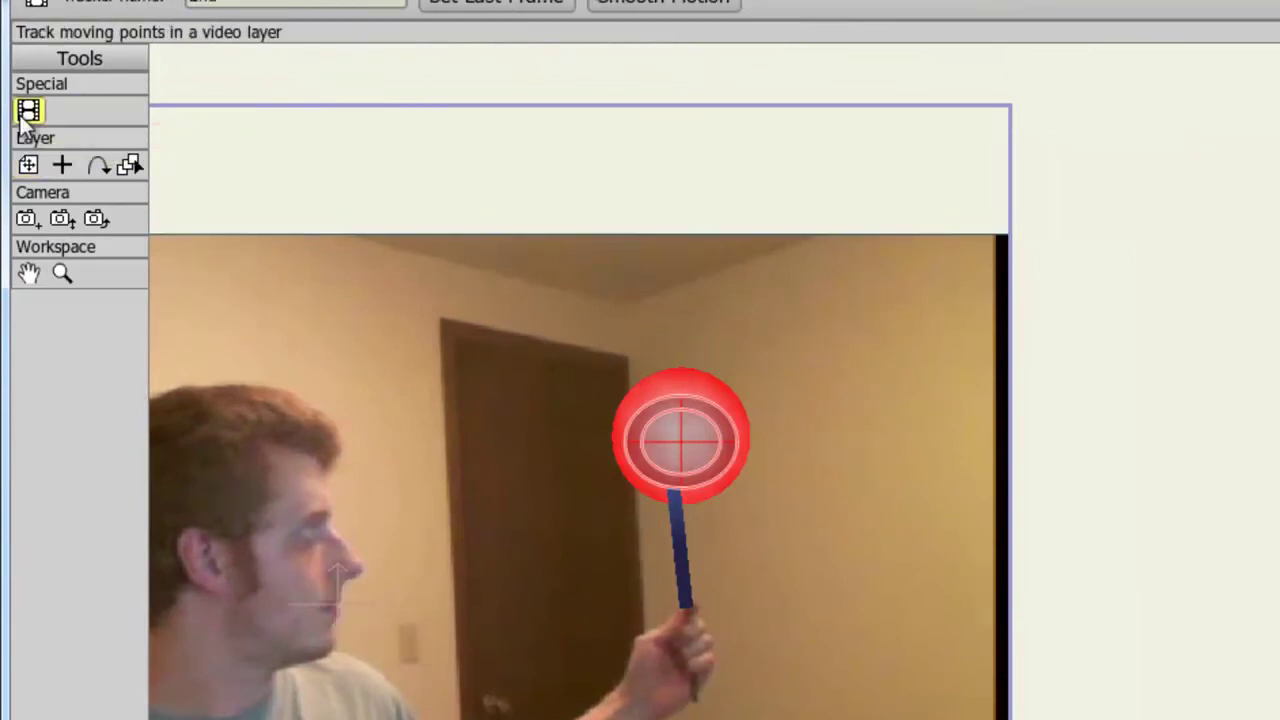
left_click(688, 640)
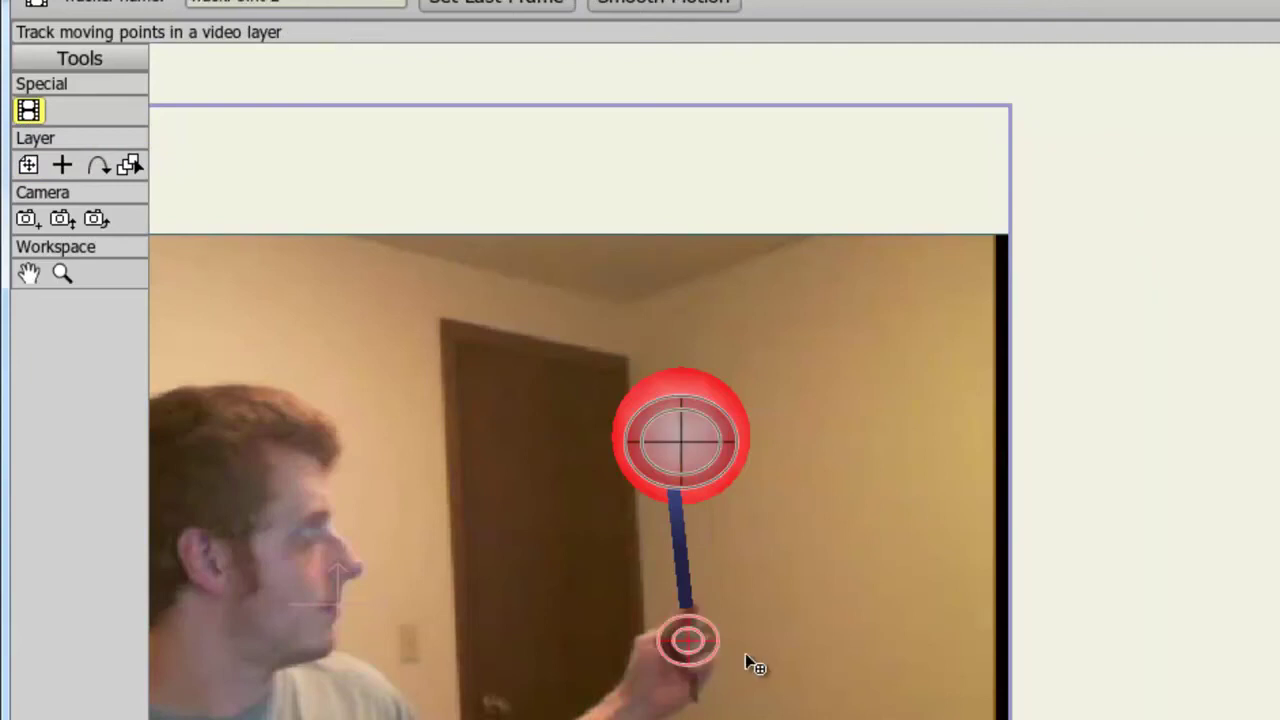
scroll(745, 653, "up", 5)
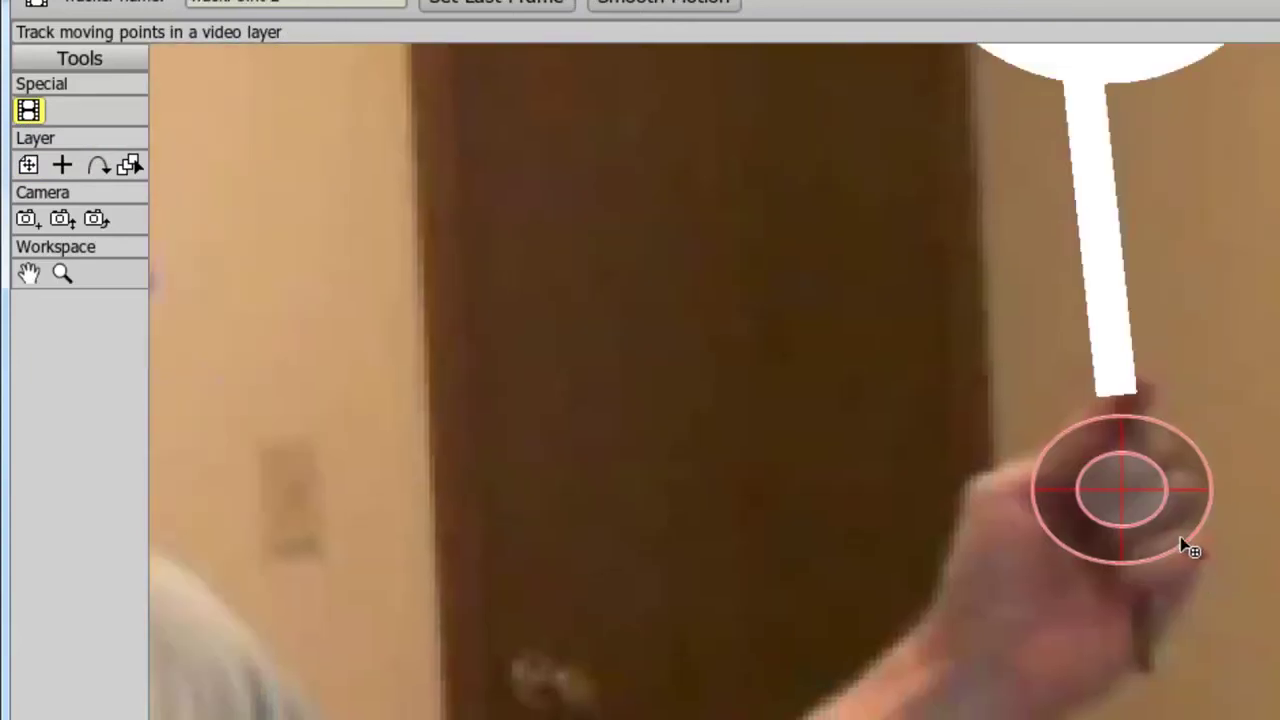
left_click_drag(1202, 588, 1276, 626)
left_click_drag(1166, 503, 1279, 646)
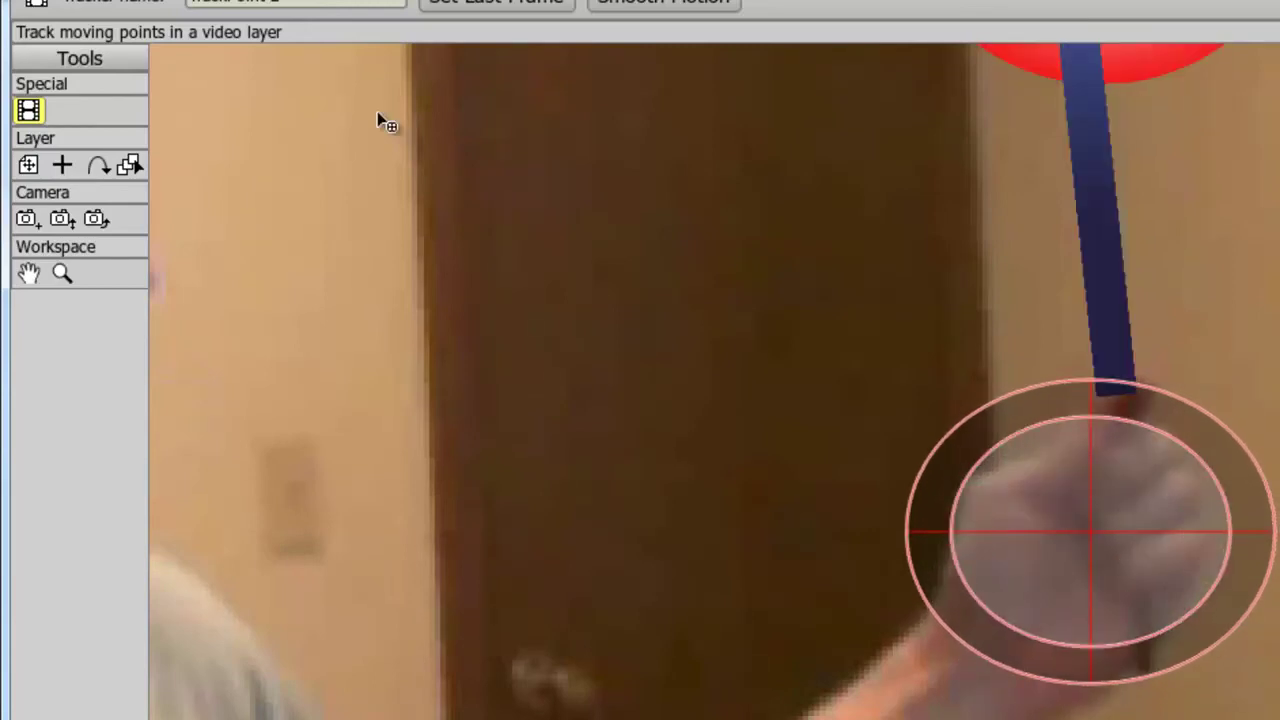
type("Hand")
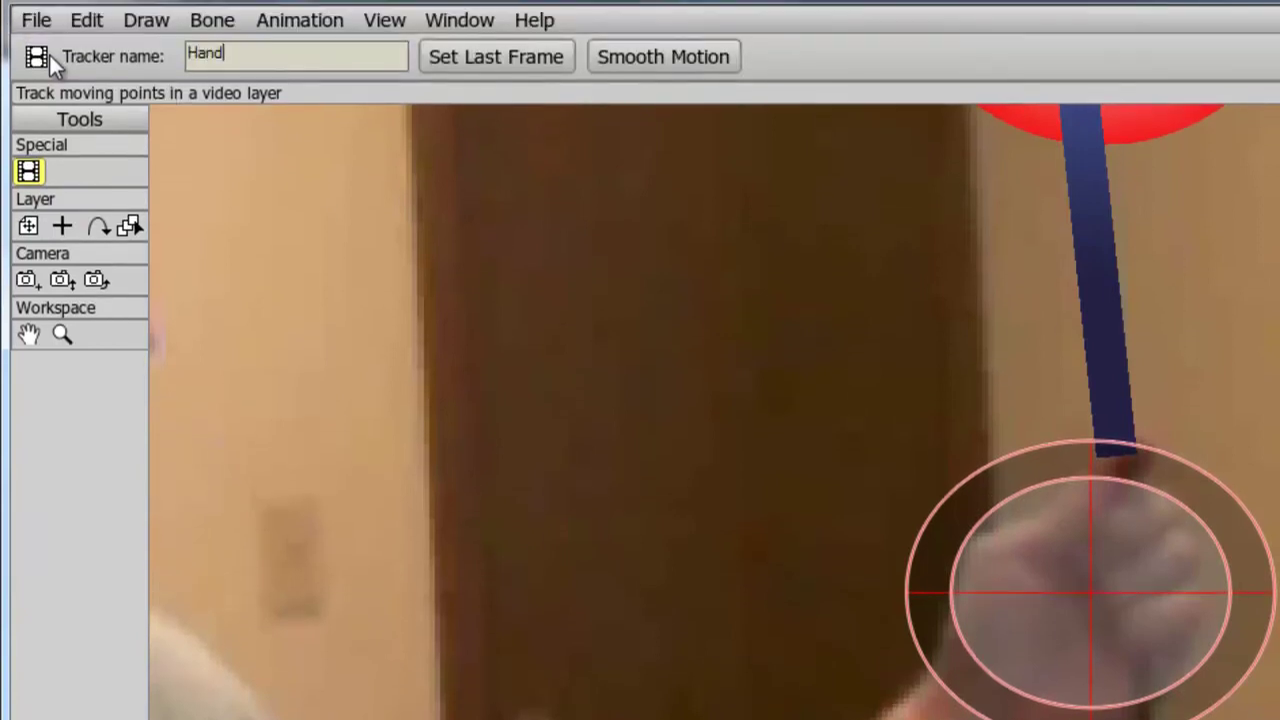
key("Return")
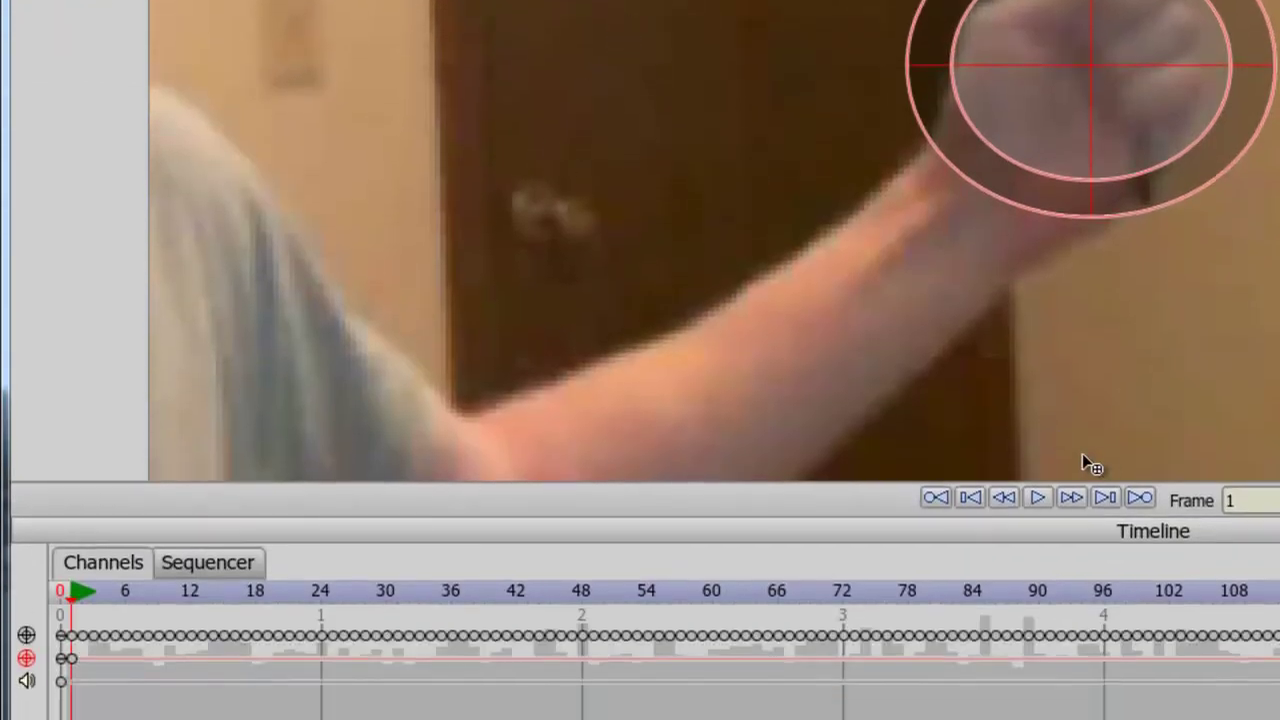
- Track the Hand point, delete faulty keyframes after frame 14, and retrack from about frame 19
left_click(1037, 500)
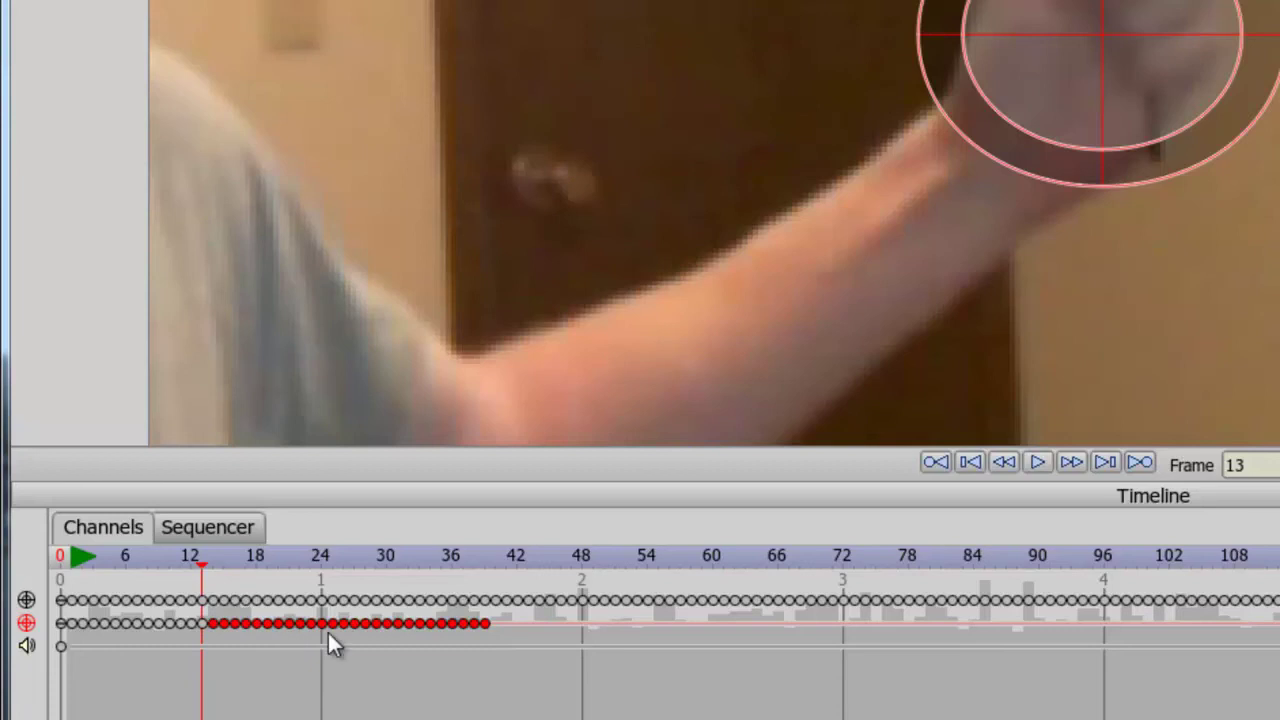
key("Delete")
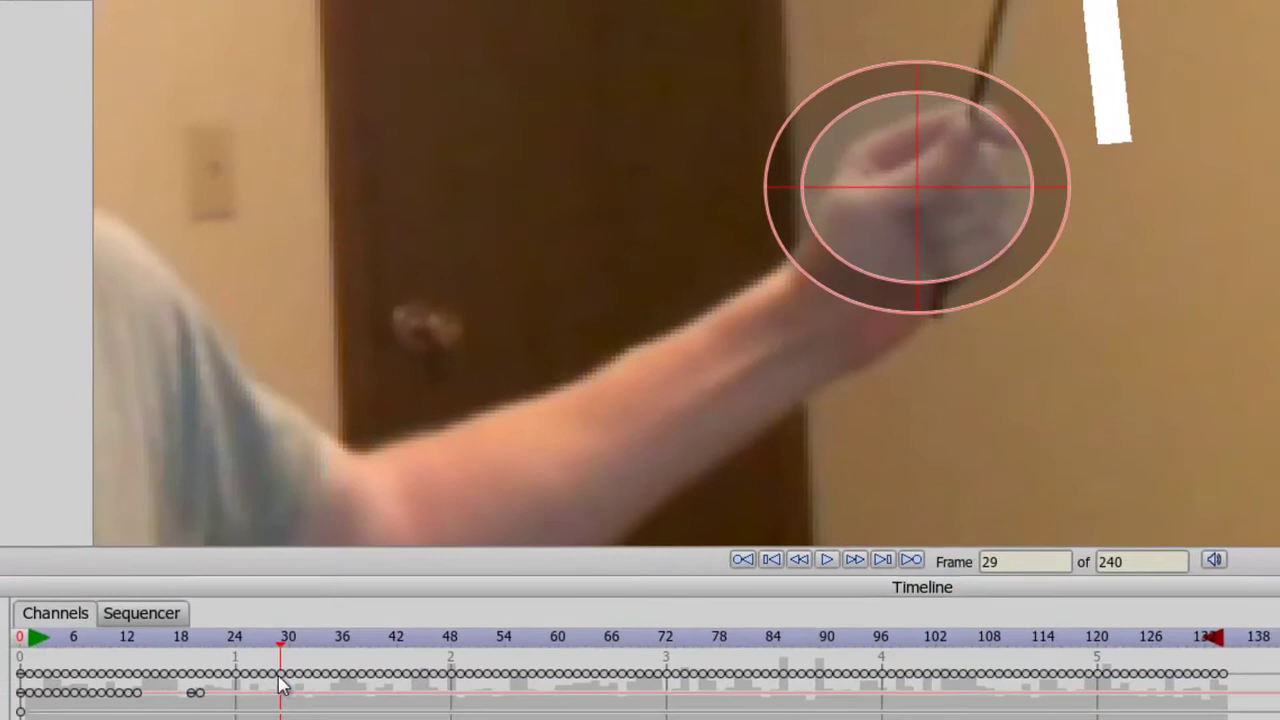
left_click_drag(280, 686, 201, 686)
left_click(822, 562)
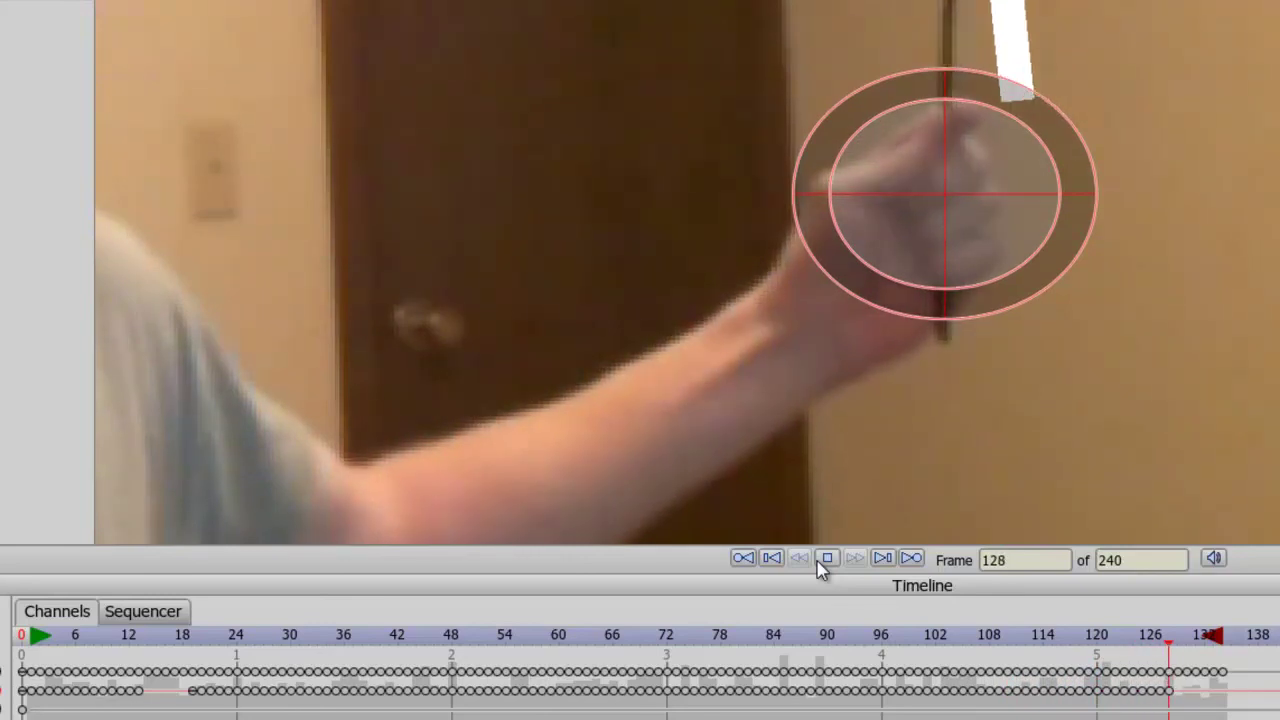
- Stop playback and move the playhead back to around frame 20
left_click(824, 562)
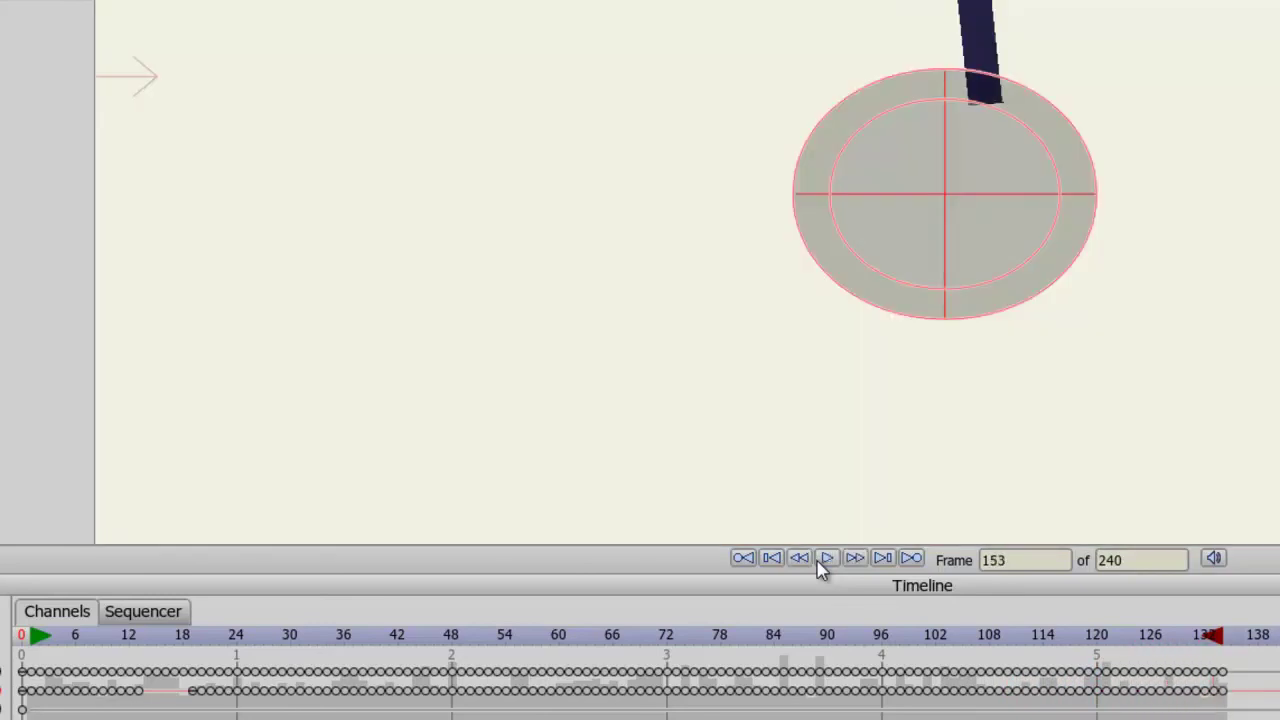
left_click_drag(140, 648, 203, 652)
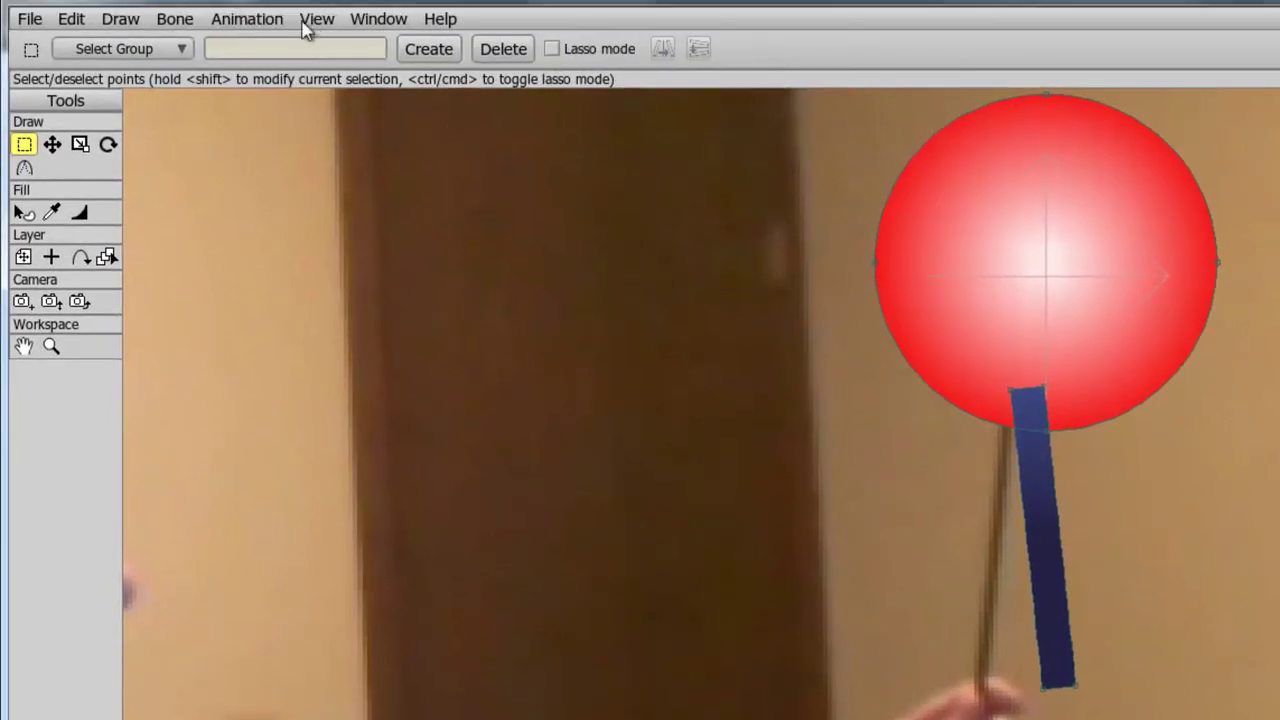
- Track the layer to the video with End as primary and Hand as secondary point
left_click(247, 19)
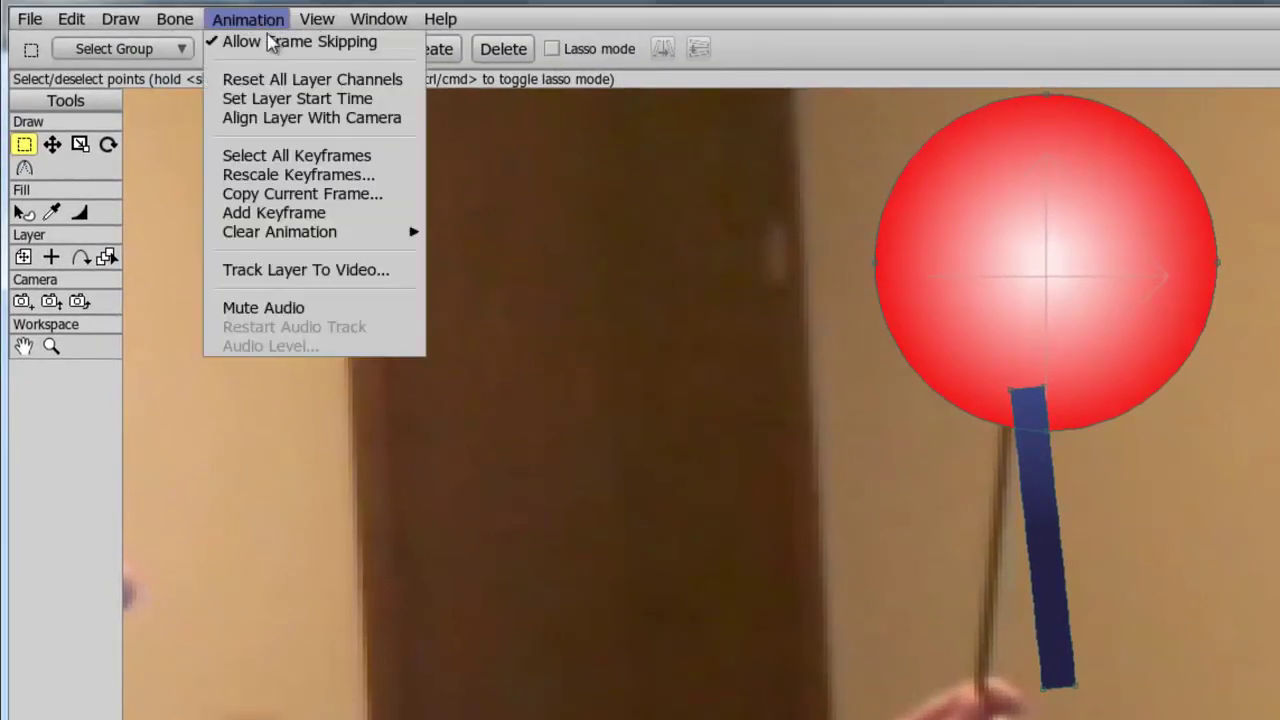
left_click(285, 270)
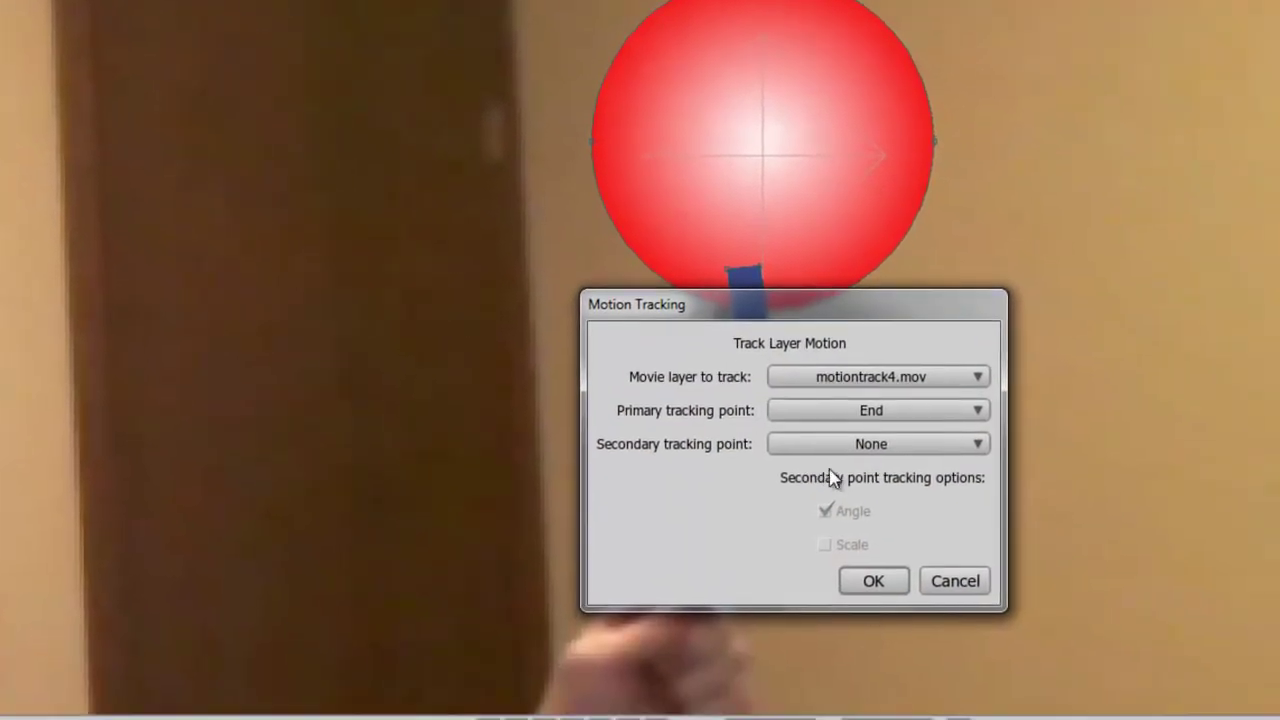
left_click(865, 450)
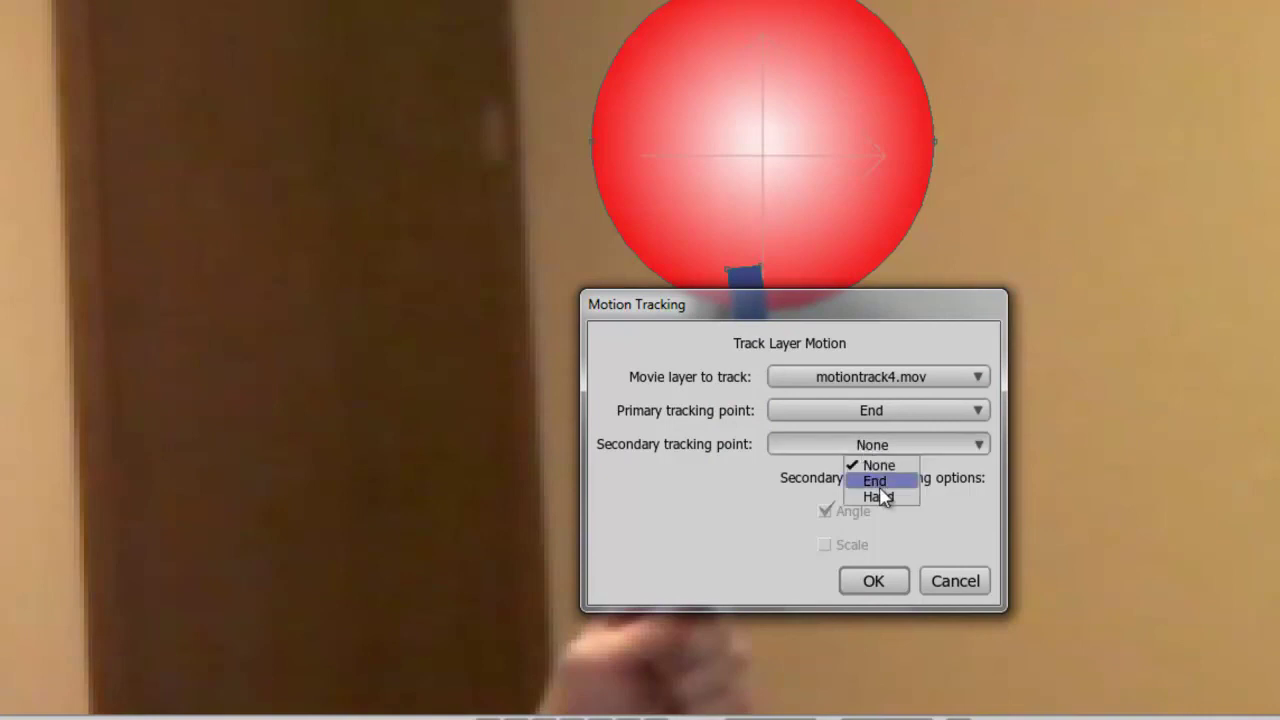
left_click(879, 496)
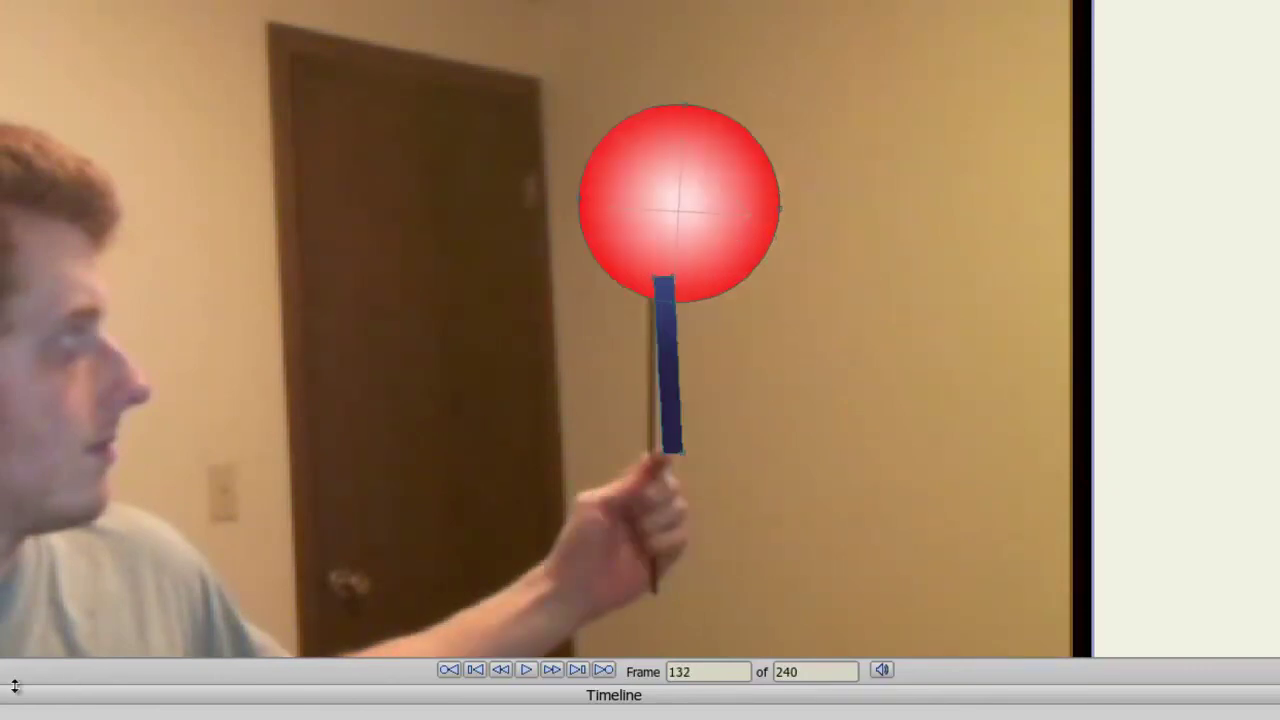
- Return the playhead to frame 0
key("Home")
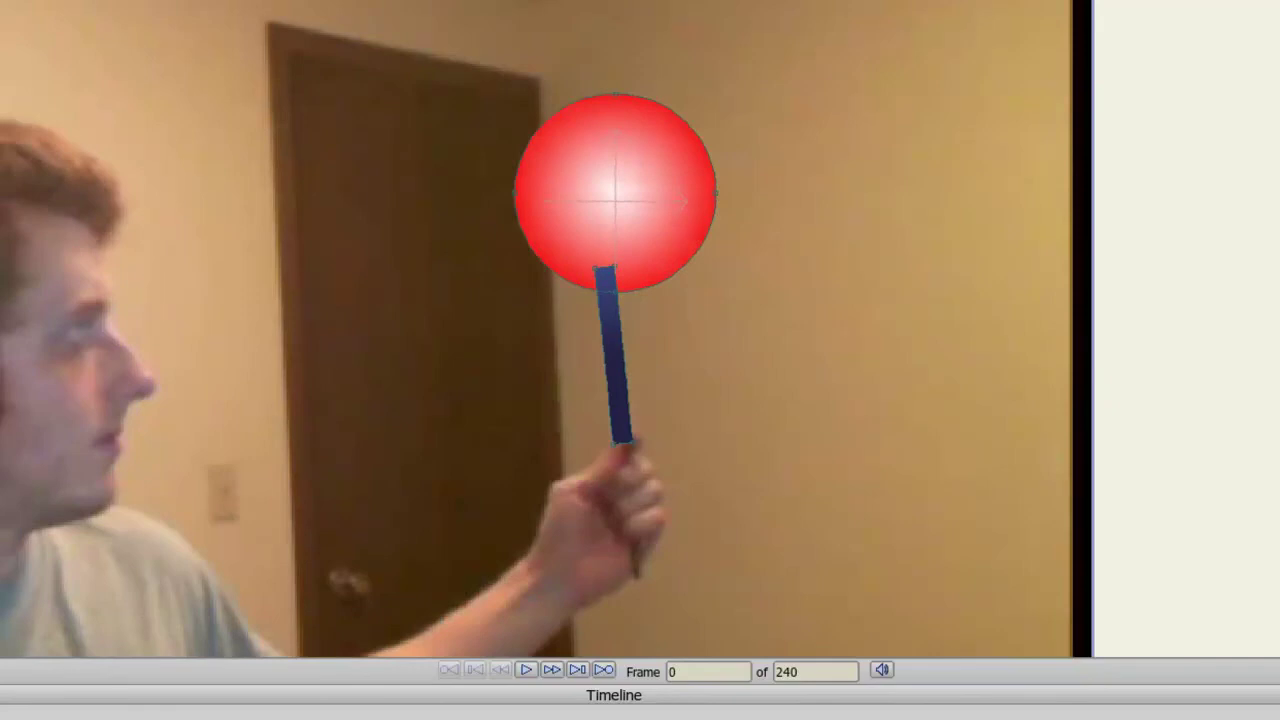